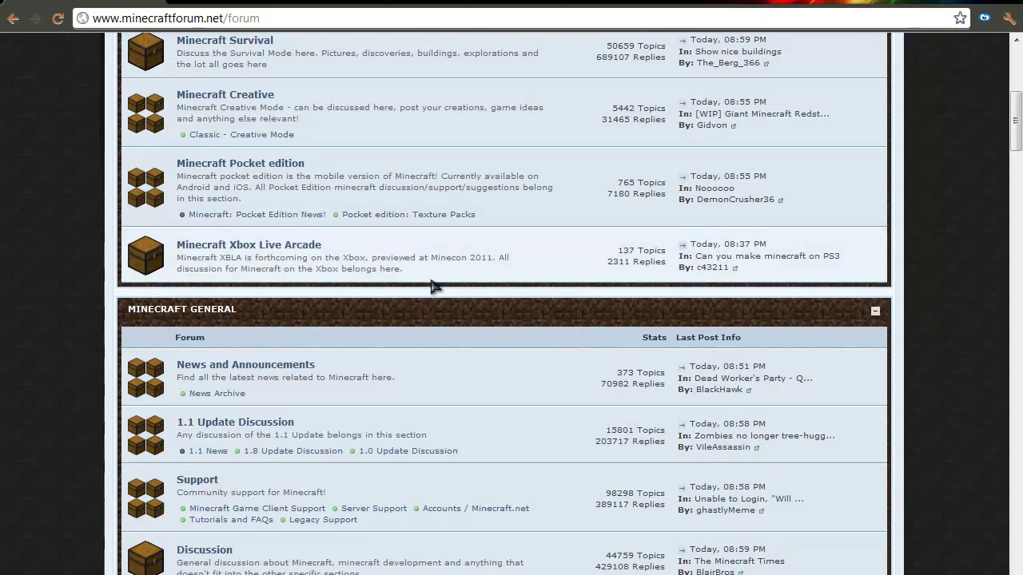
# Look through the Minecraft forum's section list down to the Show Your Creation sections
pyautogui.scroll(4, 514, 228)
pyautogui.scroll(-12, 543, 229)
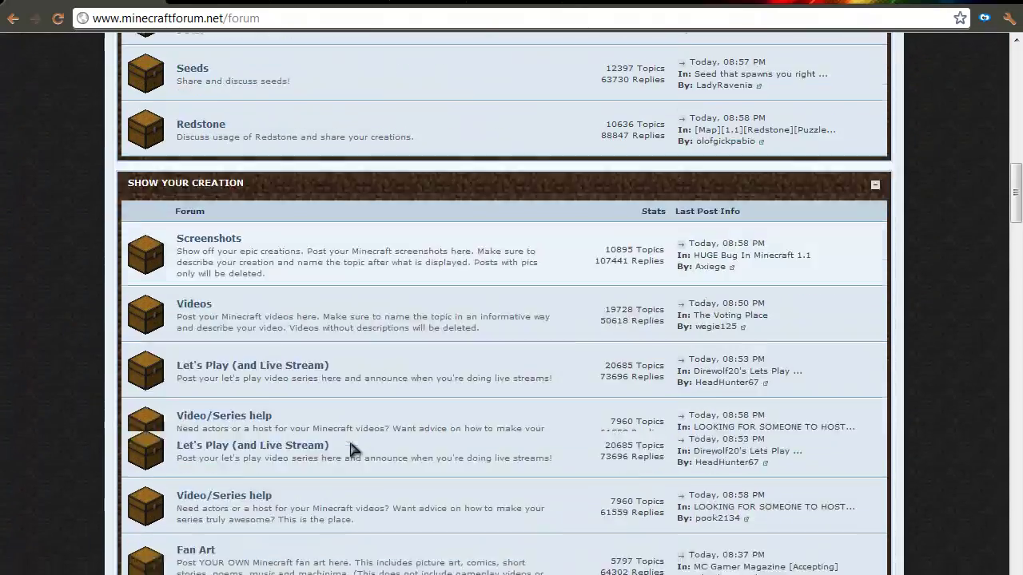
pyautogui.scroll(-4, 352, 450)
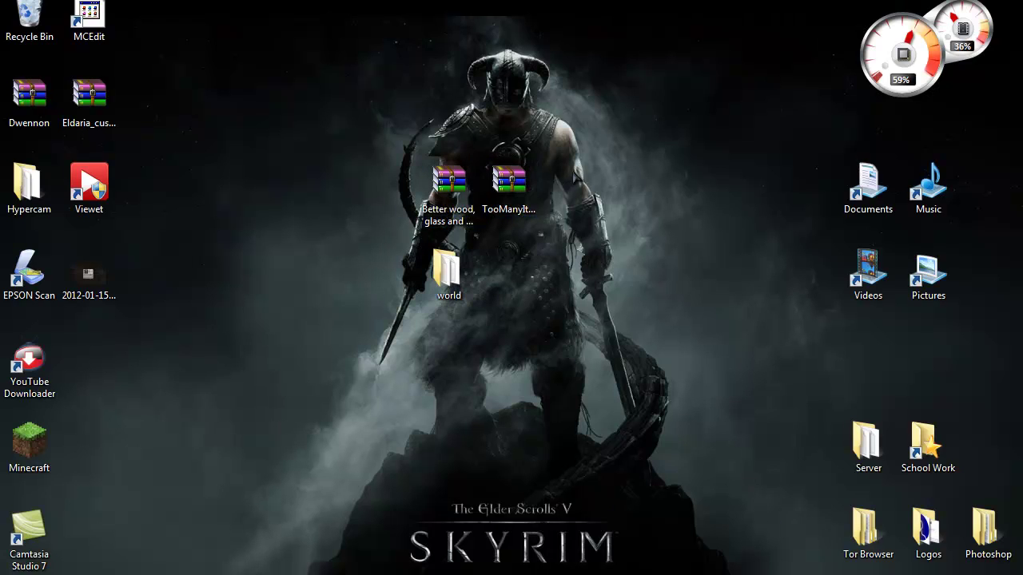
# Open the TooManyItems archive from the desktop in WinRAR and dismiss the licence reminder
pyautogui.doubleClick(497, 200)
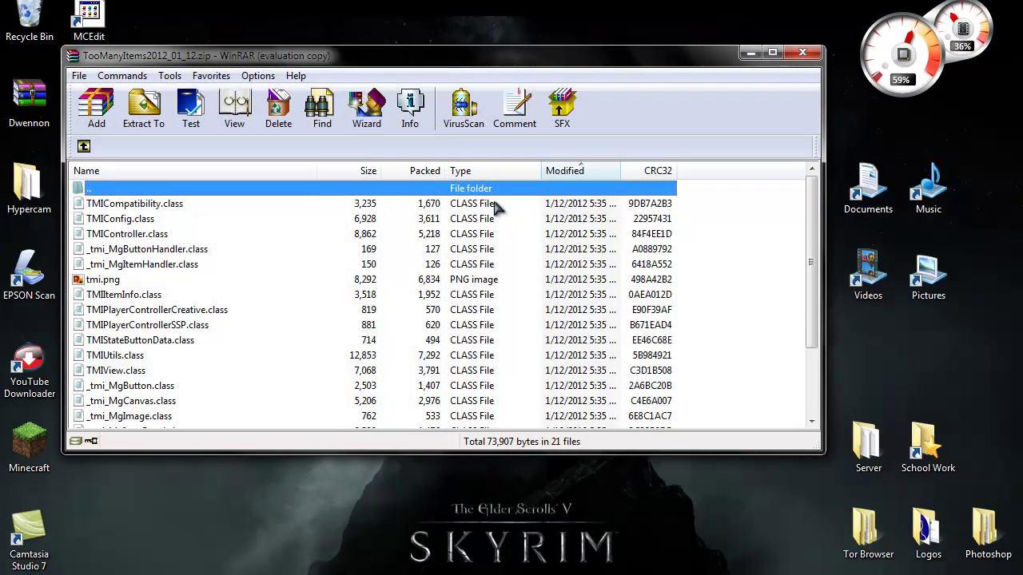
pyautogui.scroll(-1, 577, 290)
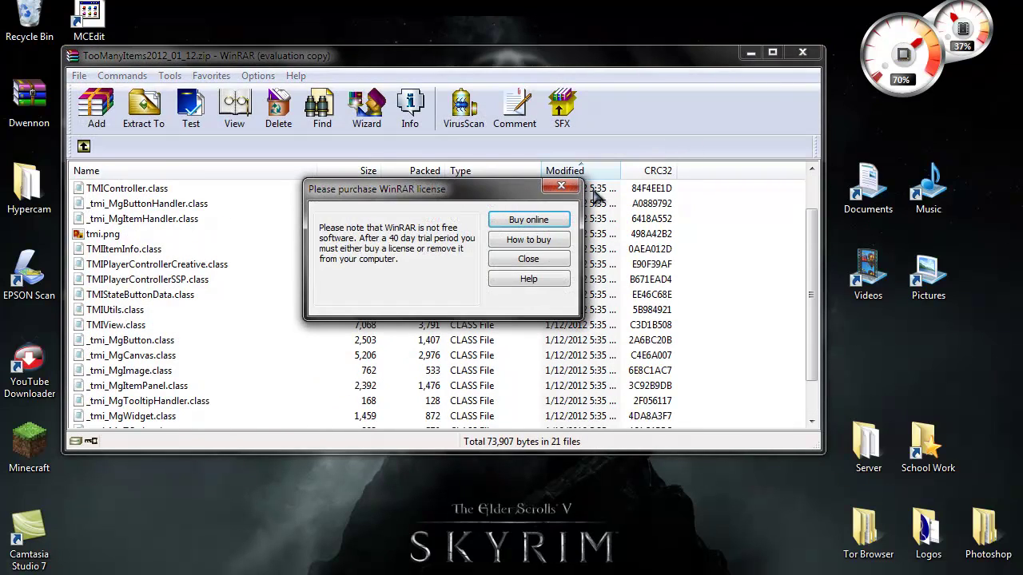
pyautogui.click(561, 186)
pyautogui.moveTo(814, 220)
pyautogui.mouseDown()
pyautogui.moveTo(814, 187)
pyautogui.moveTo(813, 243)
pyautogui.moveTo(814, 221)
pyautogui.moveTo(814, 233)
pyautogui.mouseUp()
# Open the %appdata% folder through the Run dialog and go into the bin folder of .minecraft
pyautogui.press('super')
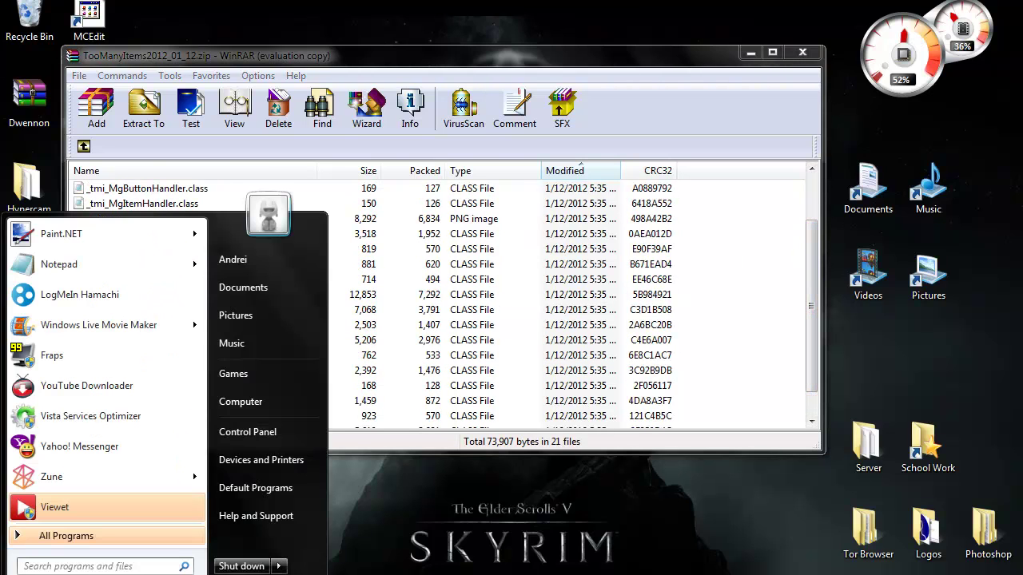
pyautogui.write('run')
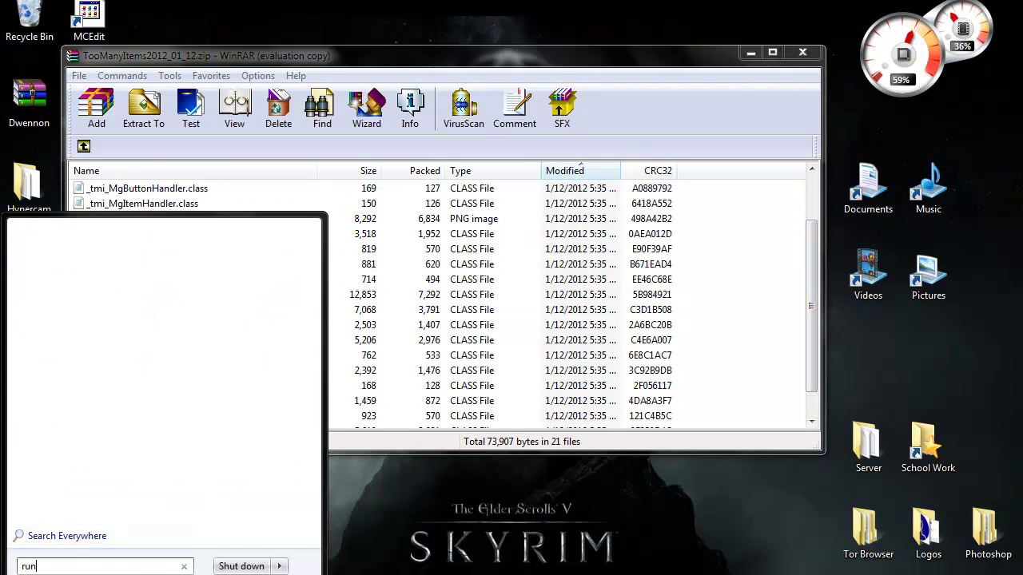
pyautogui.press('Return')
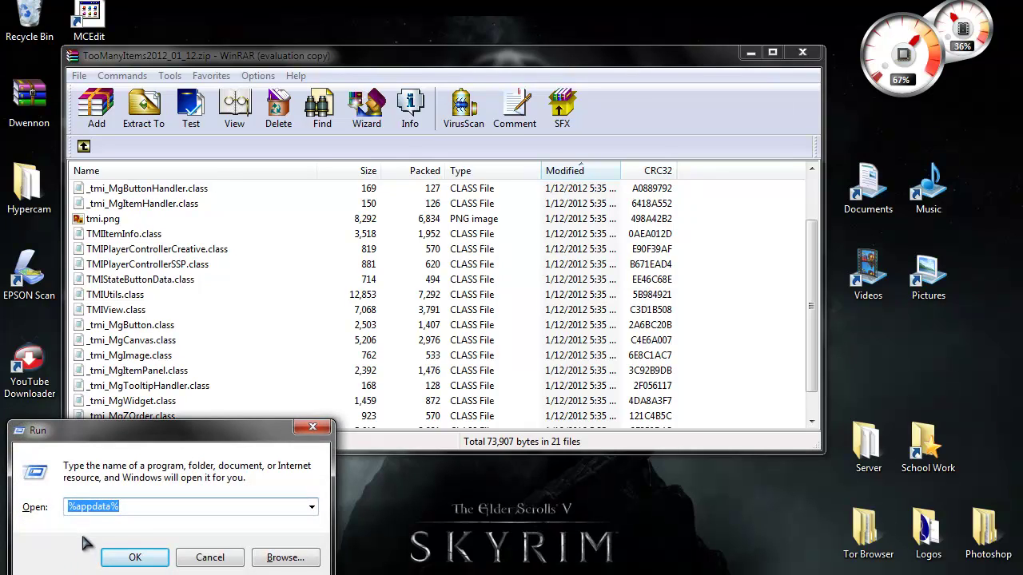
pyautogui.click(134, 557)
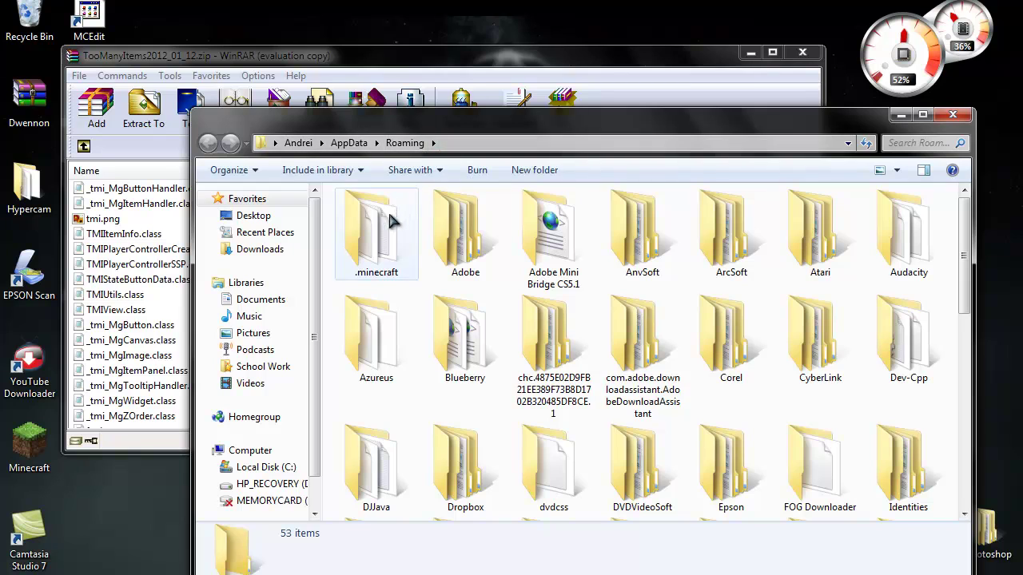
pyautogui.doubleClick(380, 230)
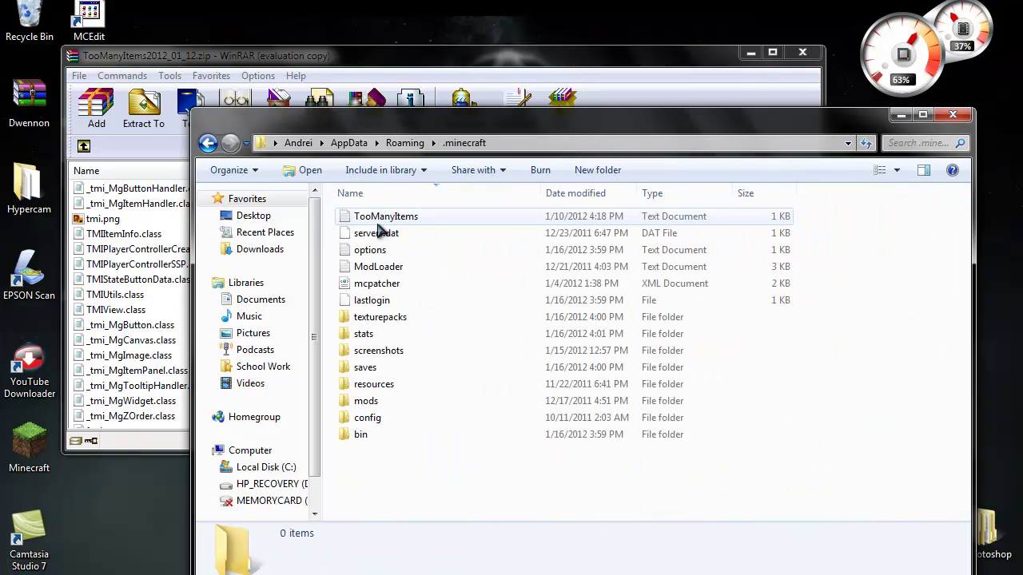
pyautogui.doubleClick(366, 434)
# Open the minecraft jar file from the bin folder with WinRAR and dismiss the licence reminder
pyautogui.click(373, 286)
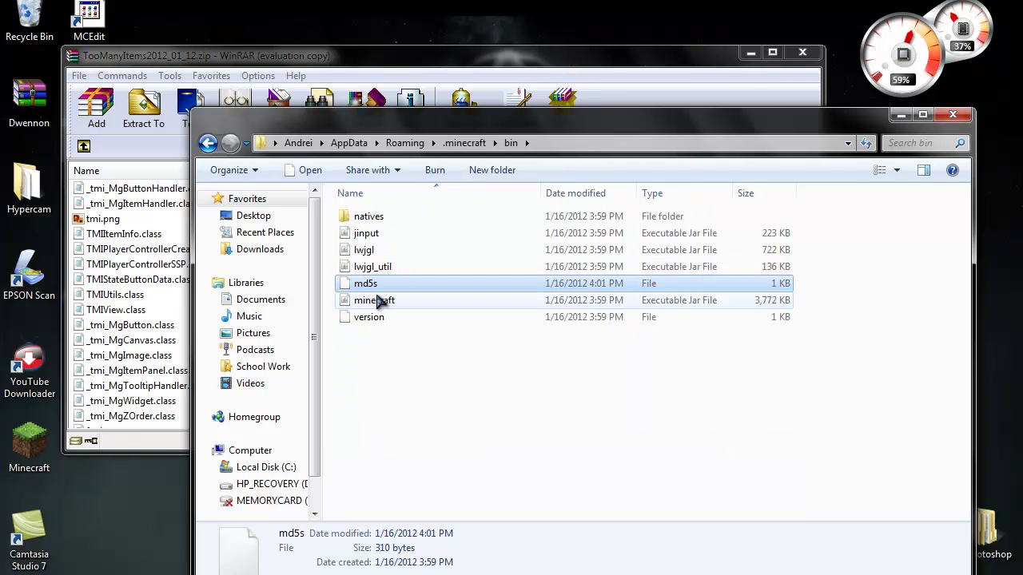
pyautogui.click(387, 300)
pyautogui.rightClick(391, 301)
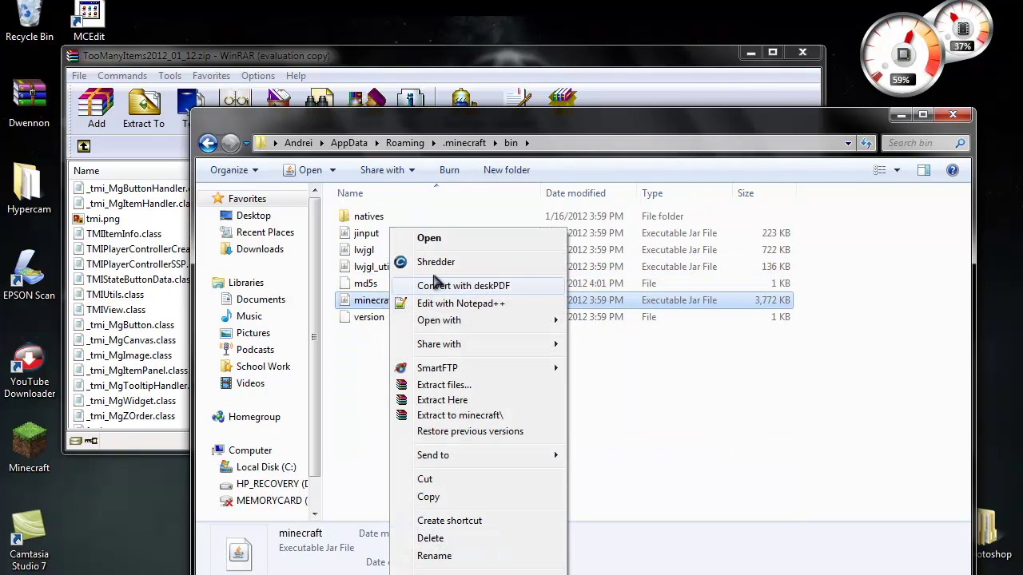
pyautogui.moveTo(479, 319)
pyautogui.click(654, 339)
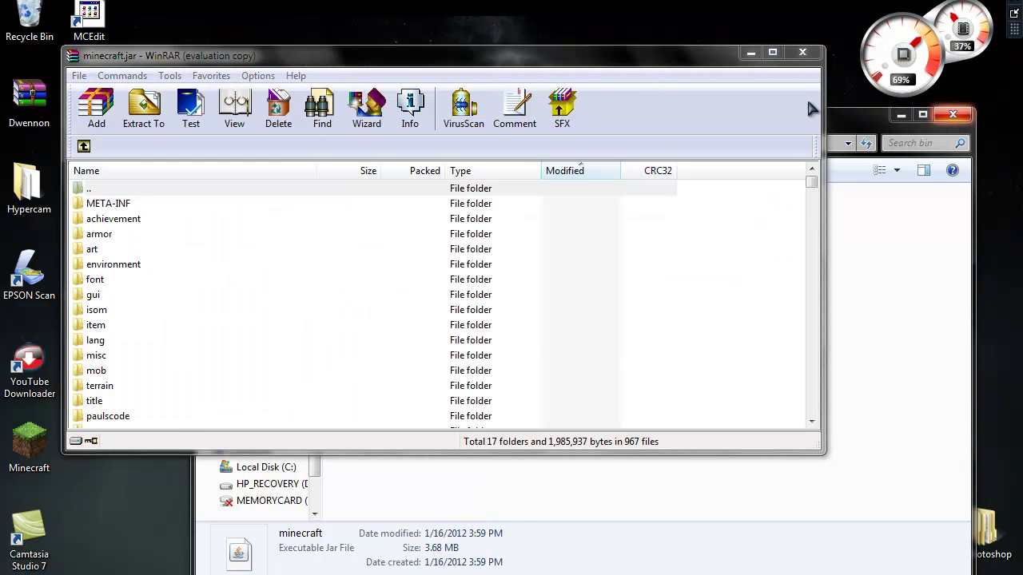
pyautogui.click(562, 187)
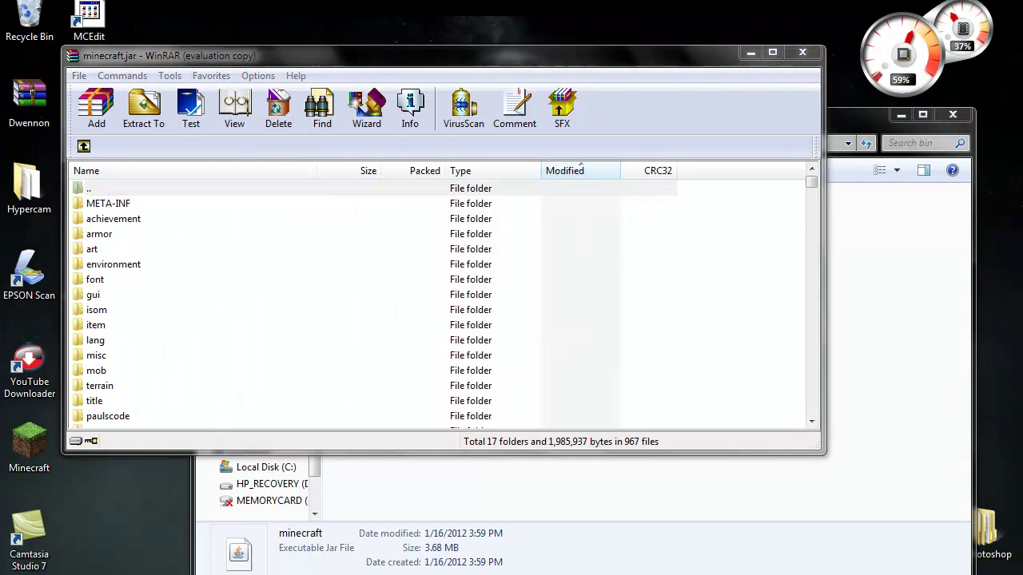
# Arrange the two archive windows side by side, with TooManyItems on the left half and minecraft.jar on the right half
pyautogui.press('super+d')
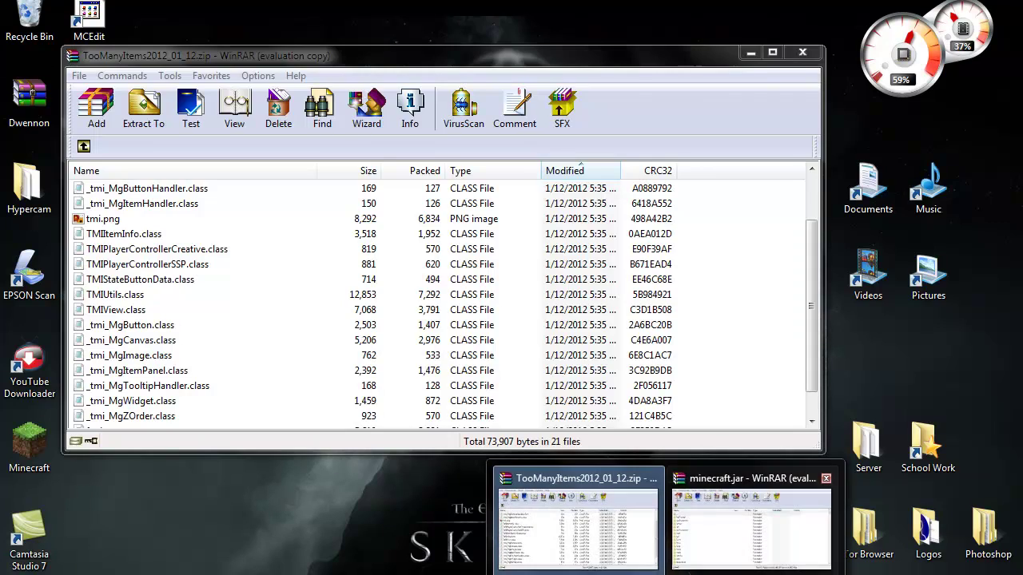
pyautogui.click(743, 488)
pyautogui.press('super+Right')
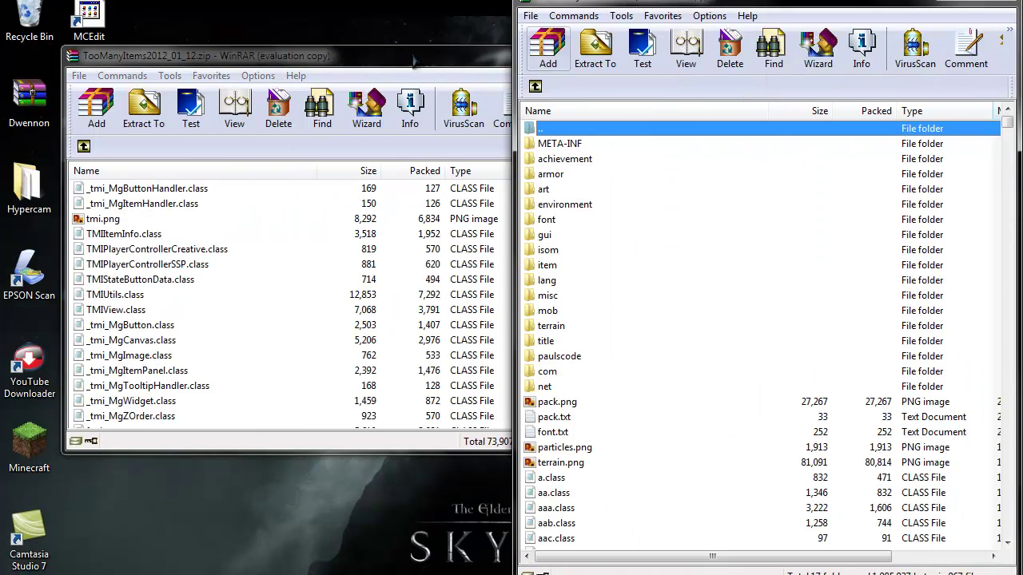
pyautogui.click(376, 68)
pyautogui.press('super+Left')
# Delete the META-INF folder from minecraft.jar
pyautogui.click(561, 147)
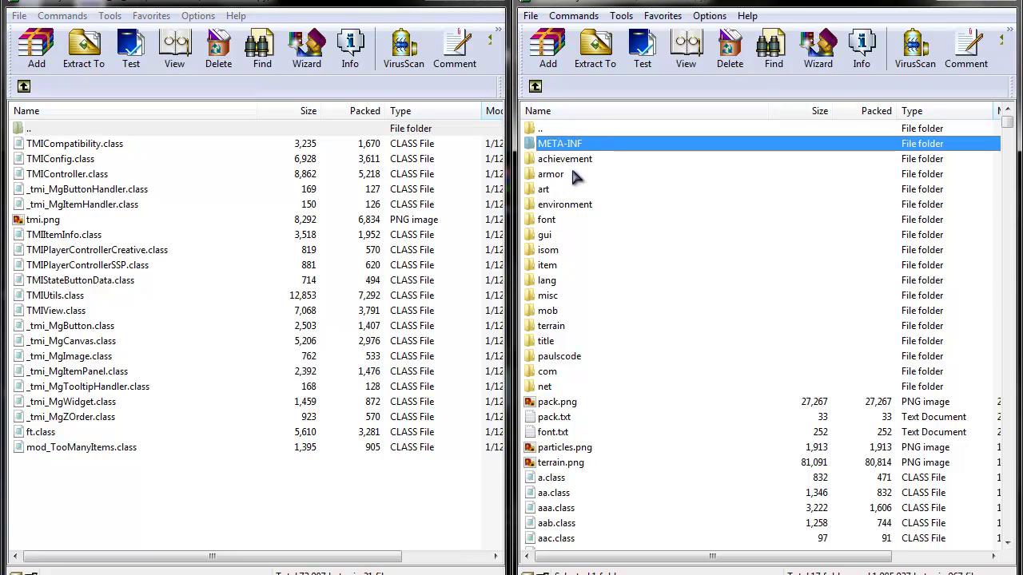
pyautogui.press('Delete')
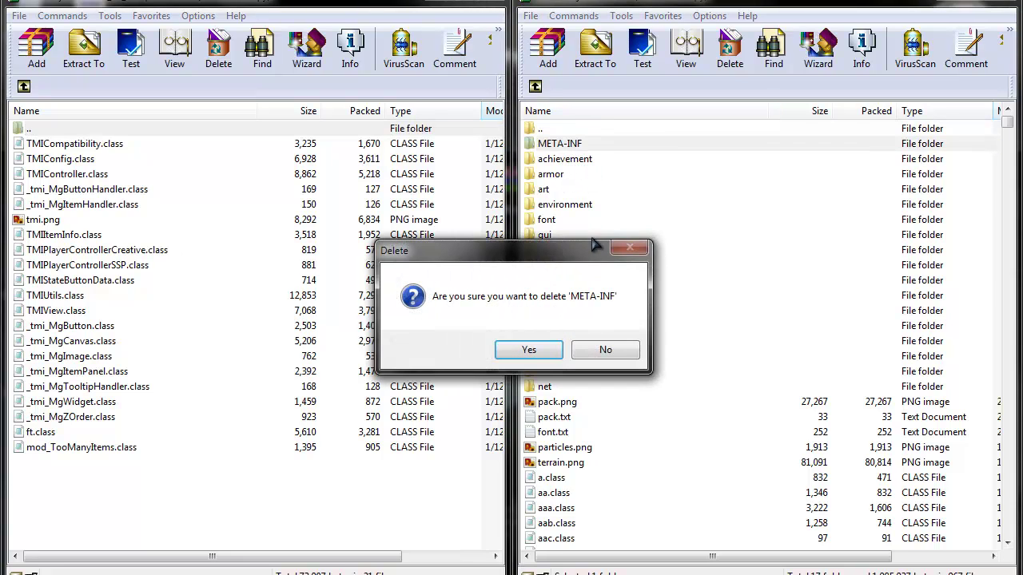
pyautogui.press('Return')
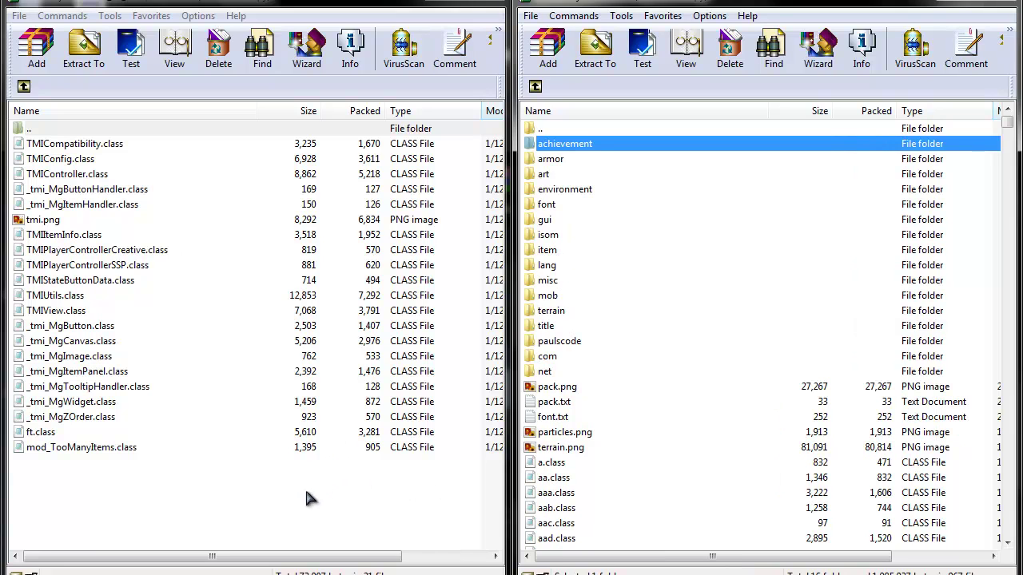
# Add all files from the TooManyItems archive to minecraft.jar and close both archive windows
pyautogui.moveTo(301, 494); pyautogui.dragTo(294, 144)
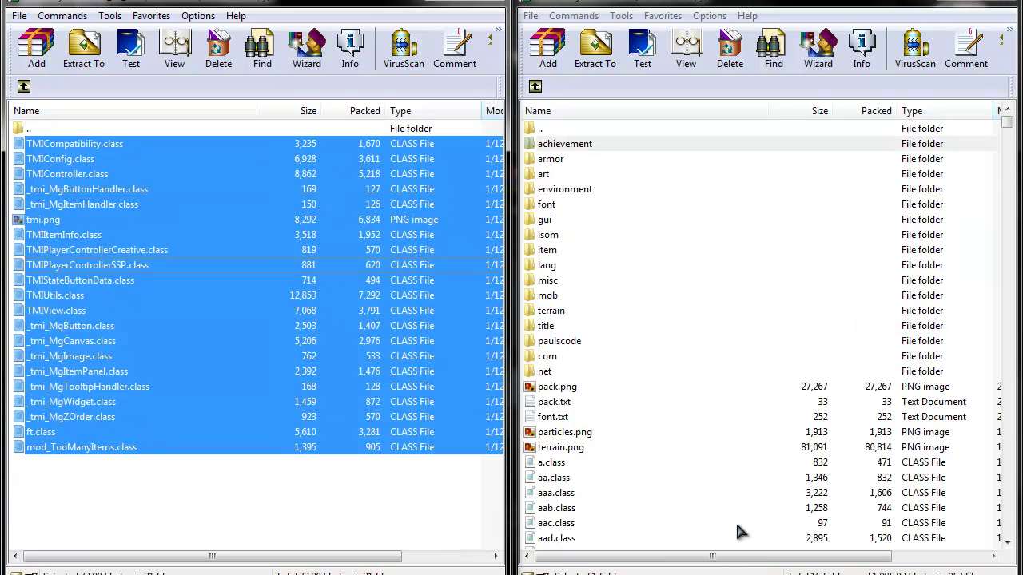
pyautogui.moveTo(737, 527); pyautogui.dragTo(736, 515)
pyautogui.click(767, 436)
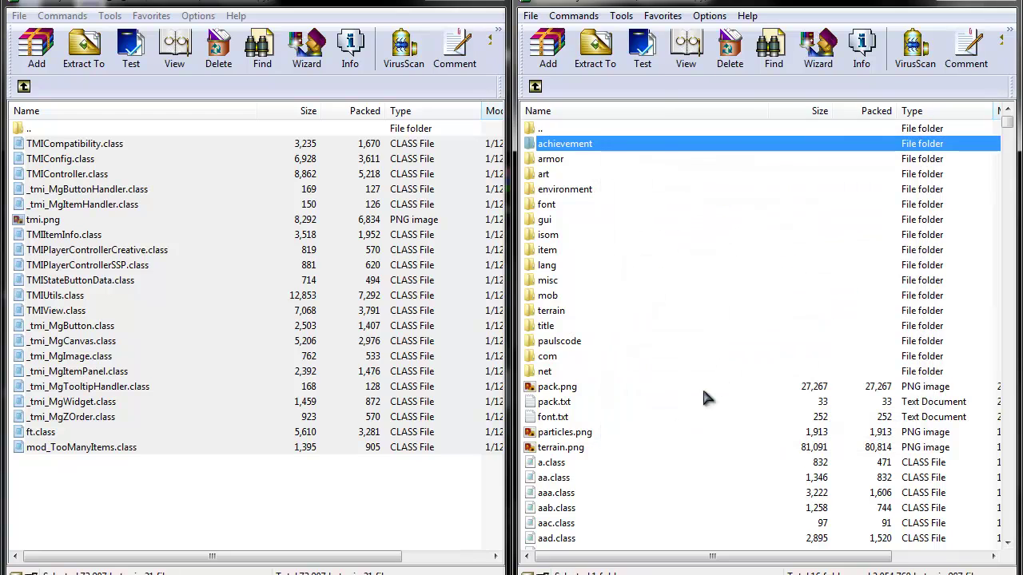
pyautogui.click(502, 12)
pyautogui.click(1013, 6)
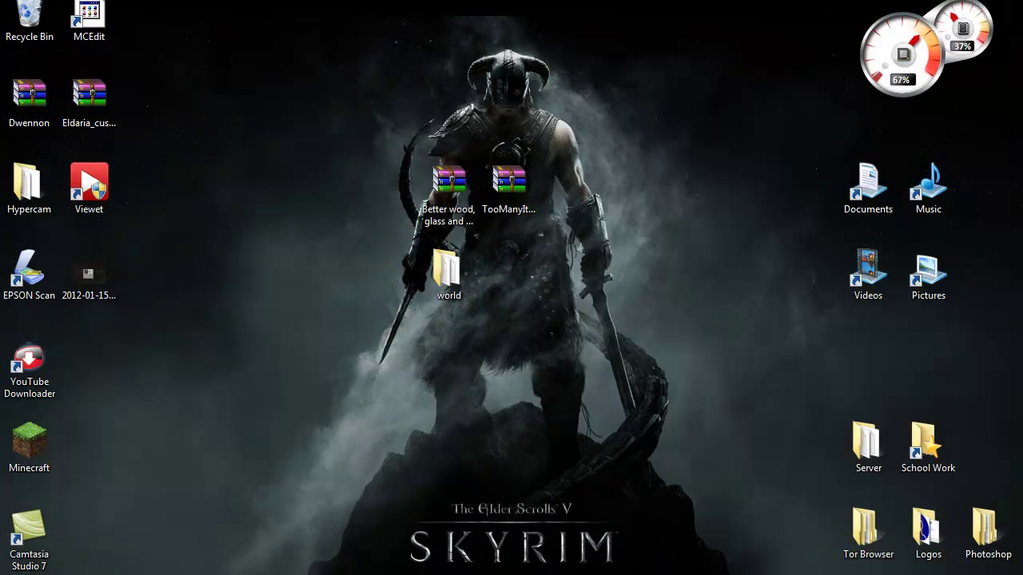
# Return to the .minecraft folder, move its window off the desktop's mod files, and open the saves folder
pyautogui.hotkey('alt', 'Tab')
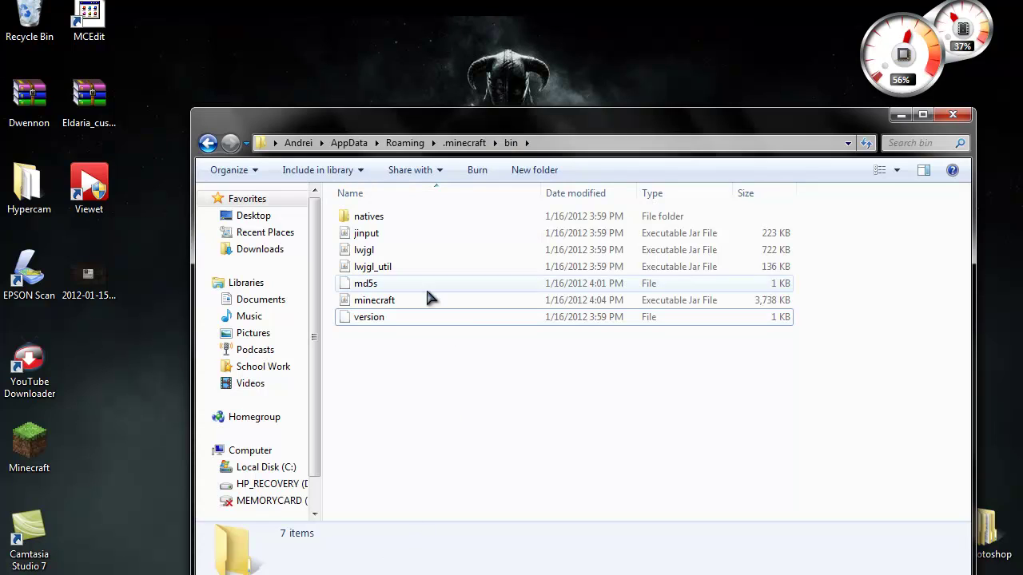
pyautogui.click(208, 144)
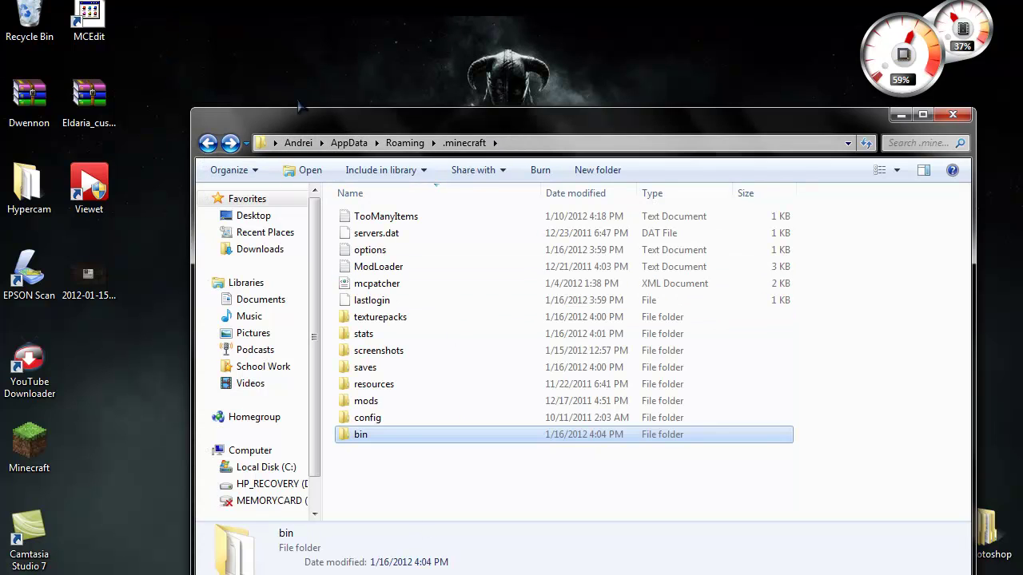
pyautogui.moveTo(303, 114); pyautogui.dragTo(564, 119)
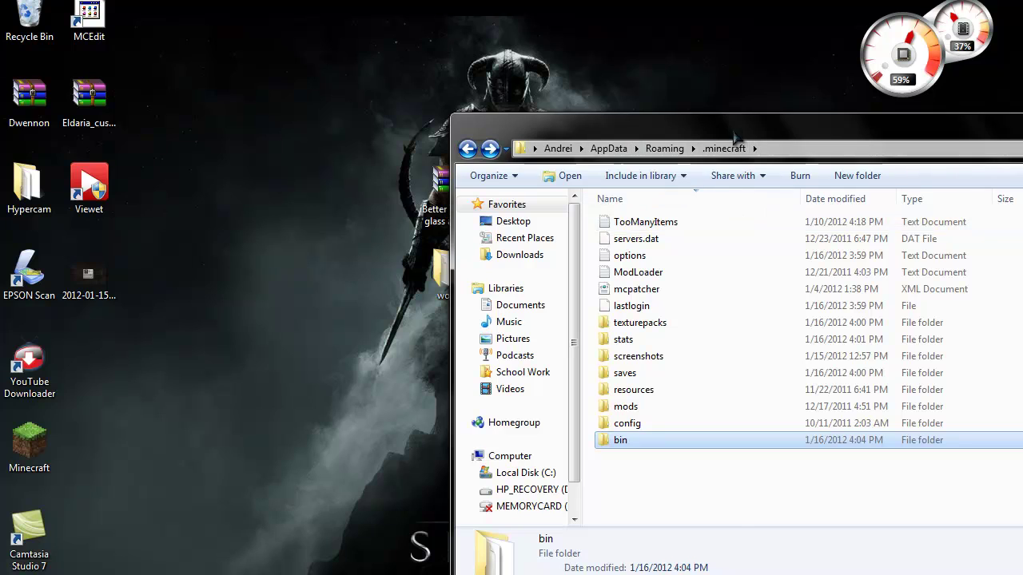
pyautogui.moveTo(735, 137); pyautogui.dragTo(953, 175)
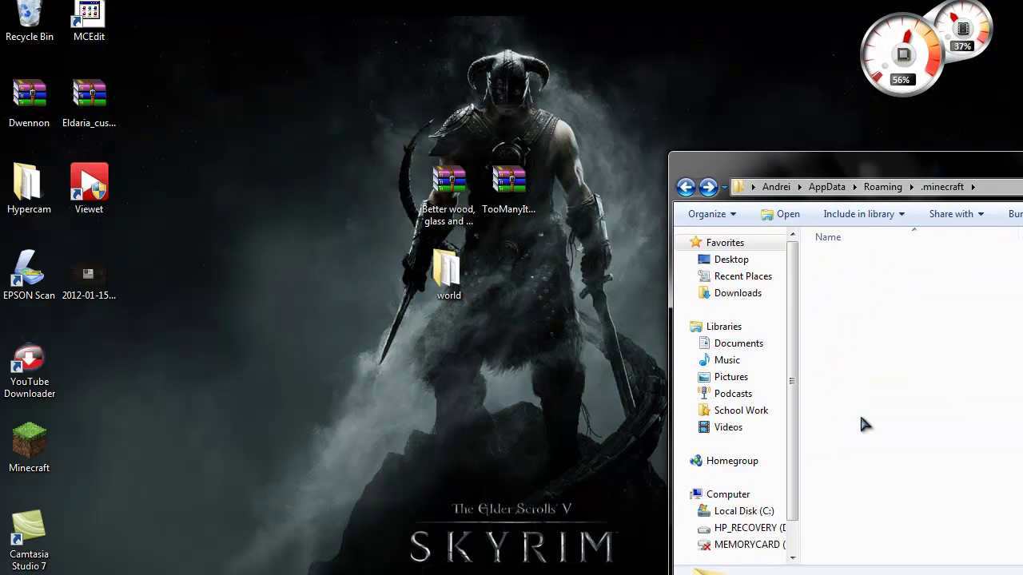
pyautogui.doubleClick(865, 425)
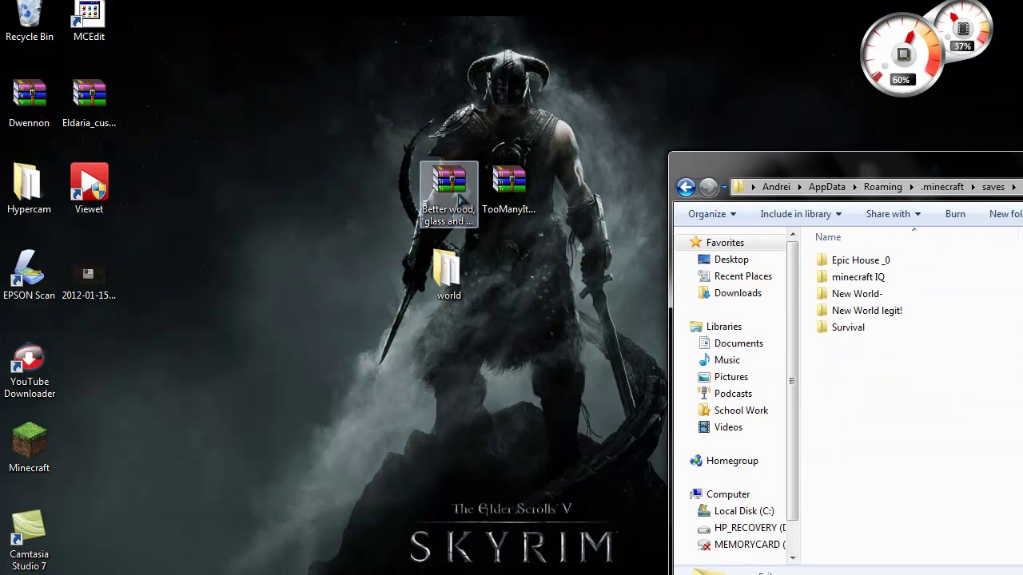
# Move the world folder from the desktop into the saves folder
pyautogui.moveTo(409, 232); pyautogui.dragTo(502, 192)
pyautogui.click(468, 256)
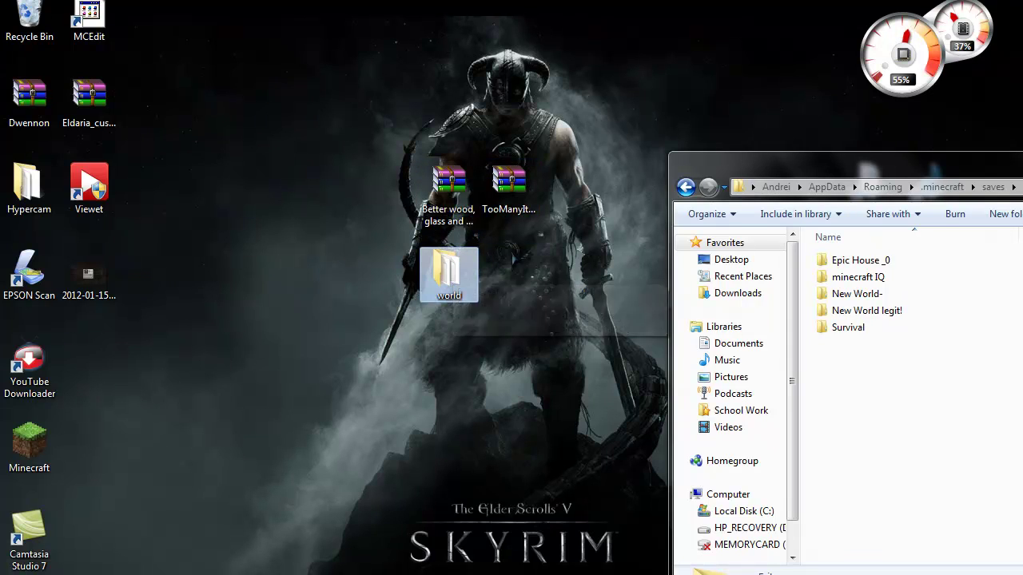
pyautogui.moveTo(452, 276); pyautogui.dragTo(891, 385)
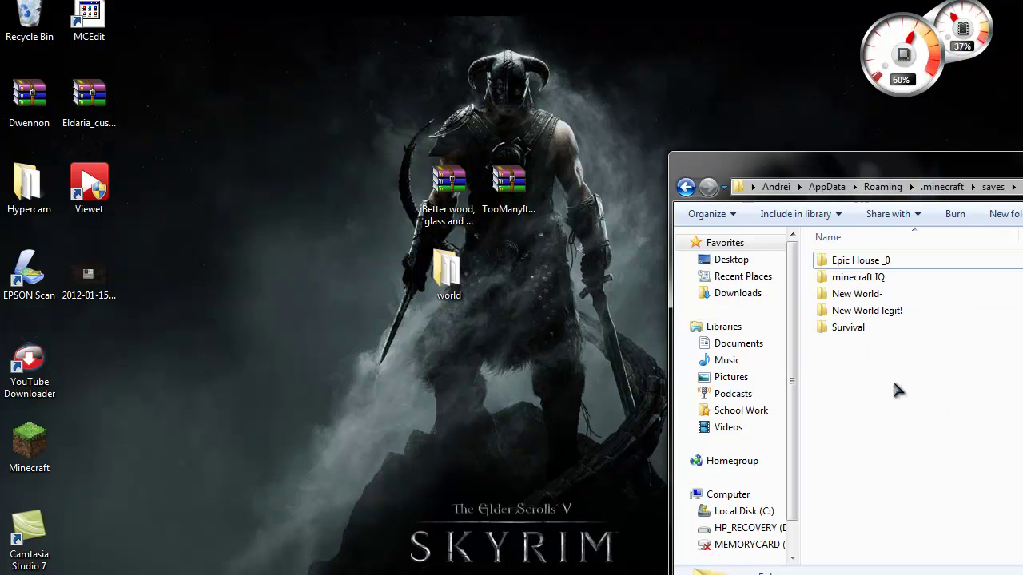
# Move the "Better wood, glass and bars!" archive from the desktop into the texturepacks folder of .minecraft
pyautogui.click(685, 186)
pyautogui.moveTo(695, 164); pyautogui.dragTo(661, 109)
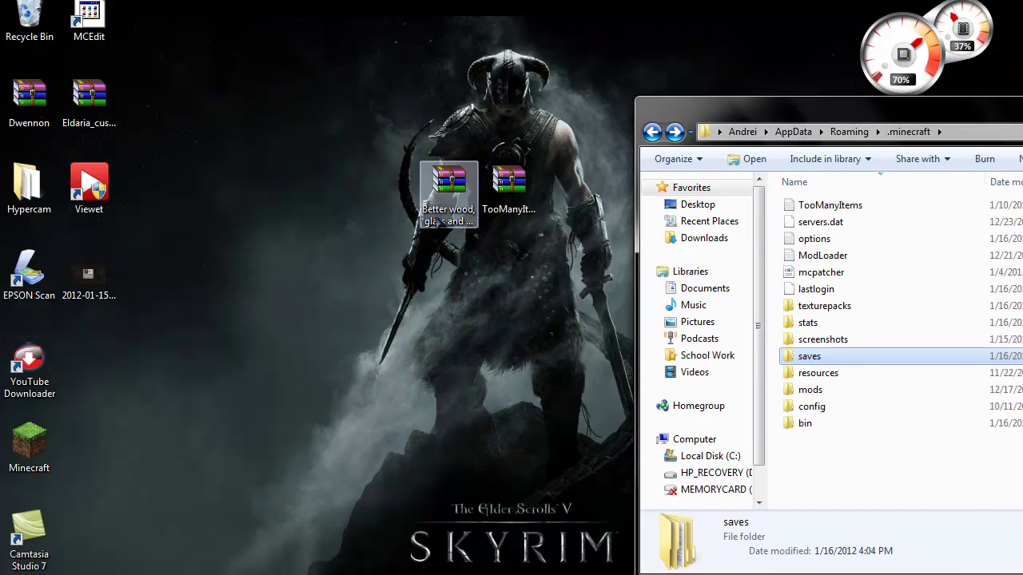
pyautogui.click(836, 340)
pyautogui.doubleClick(829, 306)
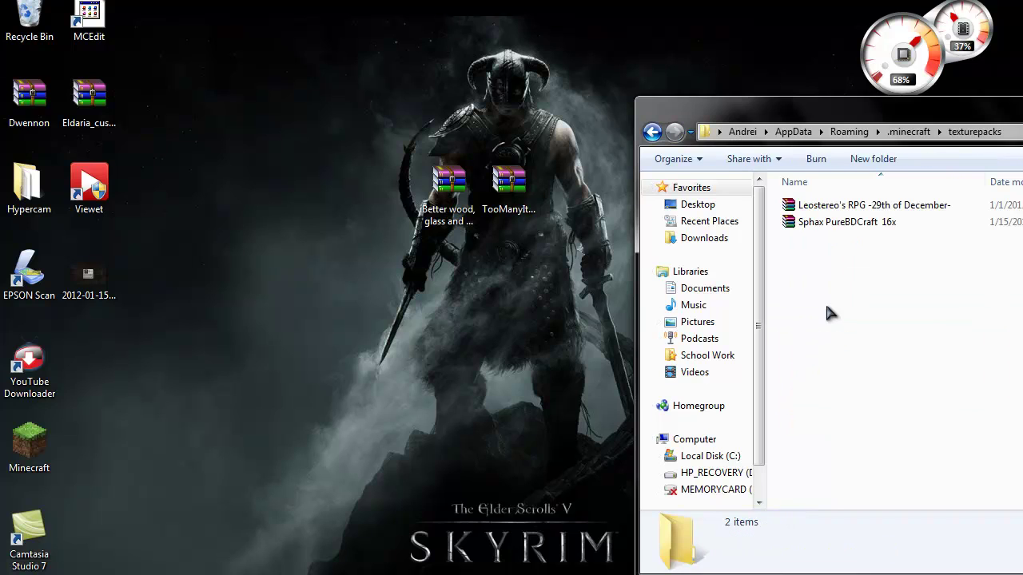
pyautogui.click(444, 200)
pyautogui.moveTo(445, 199); pyautogui.dragTo(823, 332)
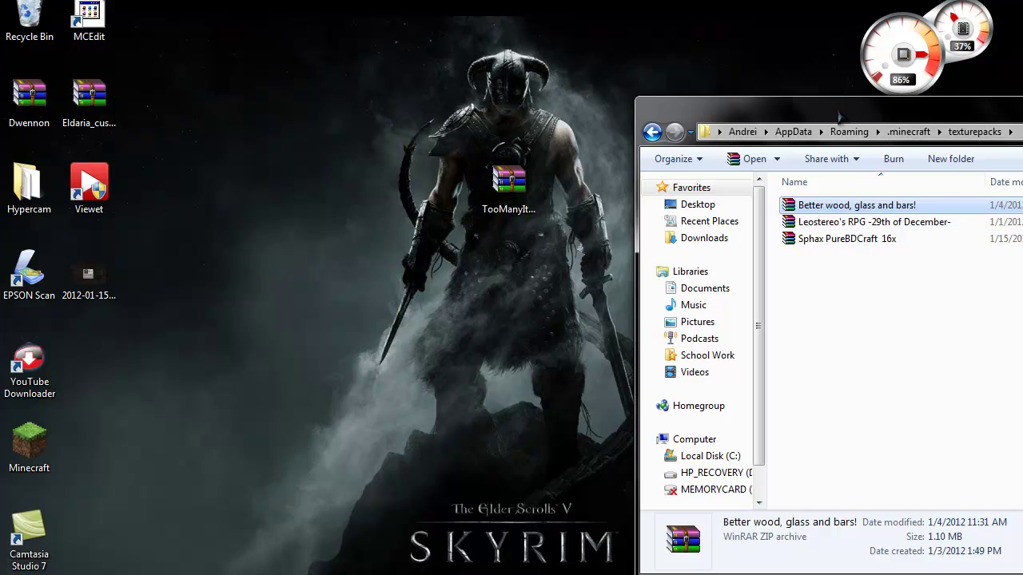
# Bring the texturepacks folder window fully into view and close it
pyautogui.moveTo(849, 112); pyautogui.dragTo(618, 156)
pyautogui.moveTo(821, 191); pyautogui.dragTo(574, 227)
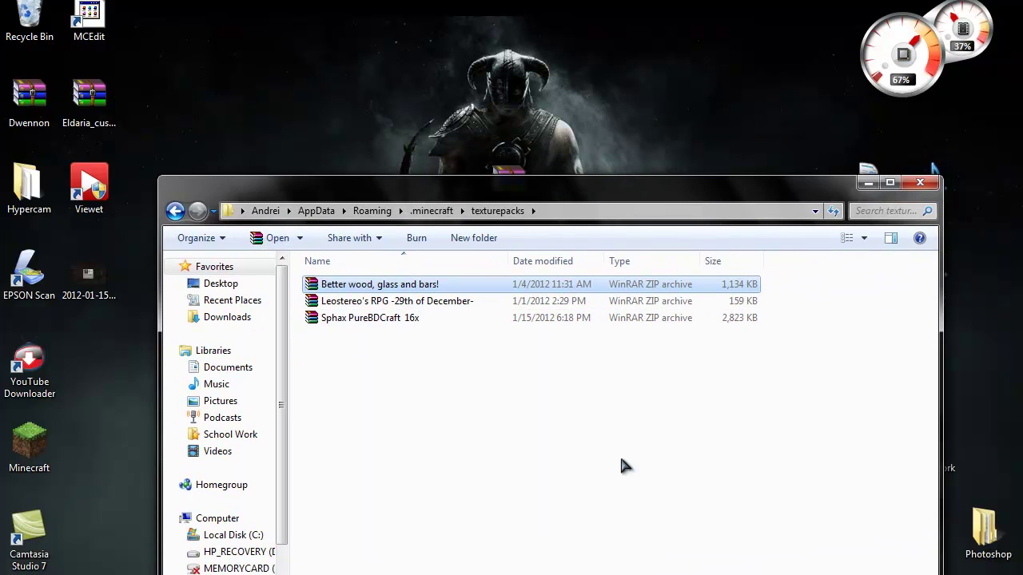
pyautogui.moveTo(621, 469); pyautogui.dragTo(601, 273)
pyautogui.click(591, 382)
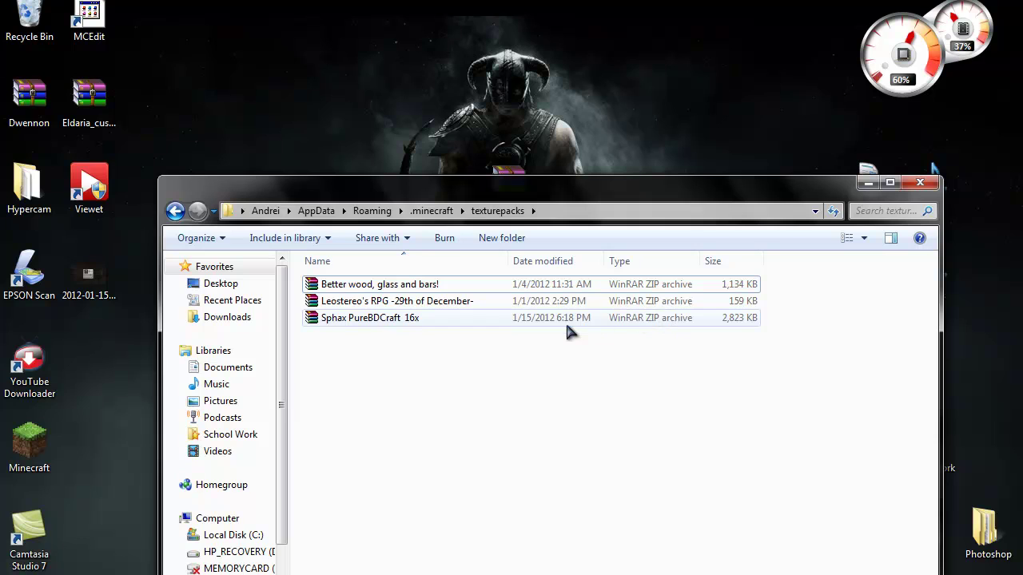
pyautogui.click(920, 183)
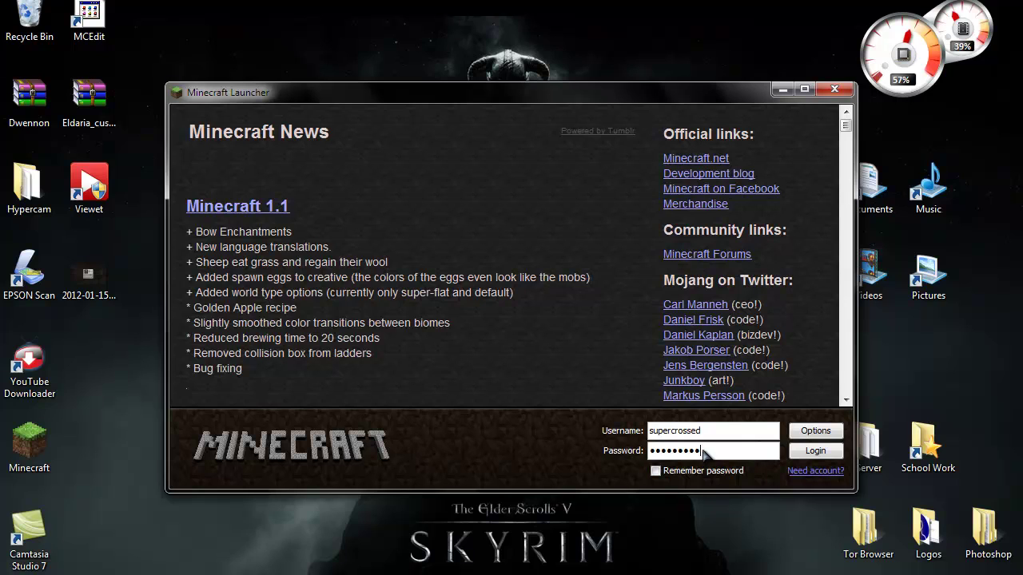
# Submit the filled-in login of the Minecraft launcher to start the game
pyautogui.press('Return')
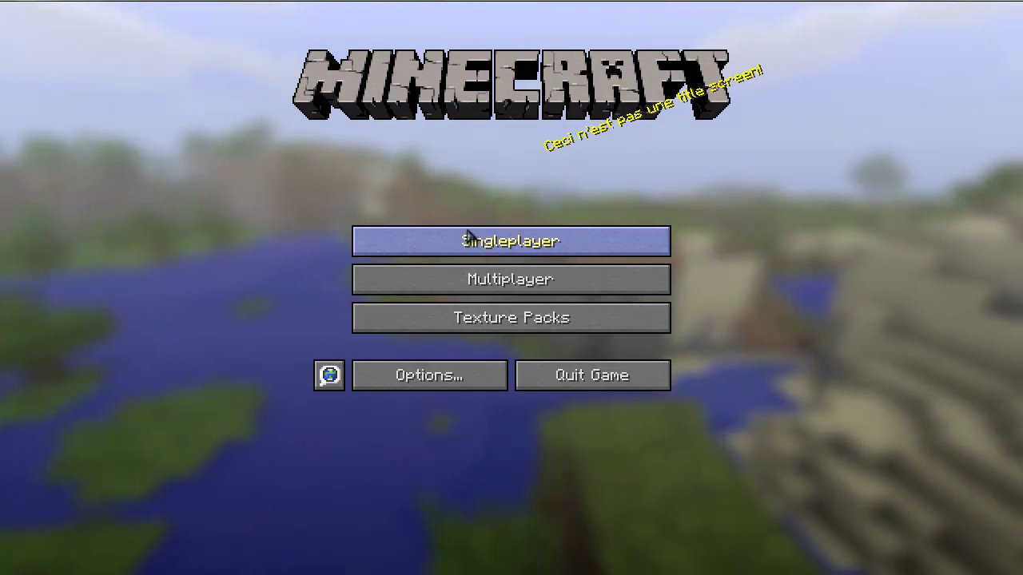
# Activate the "Better wood, glass and bars!.zip" texture pack and return to the title screen
pyautogui.click(468, 242)
pyautogui.click(585, 561)
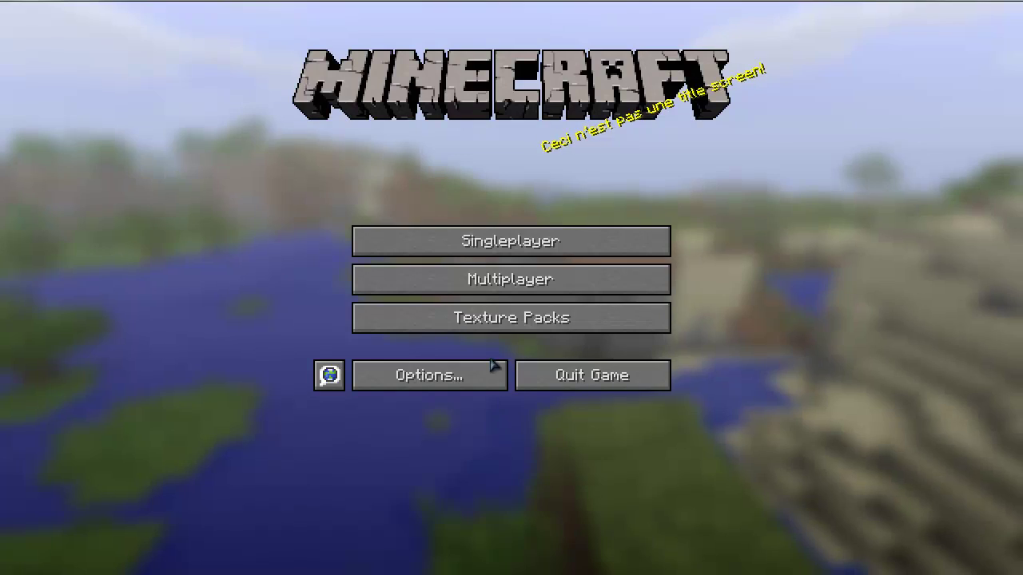
pyautogui.click(481, 319)
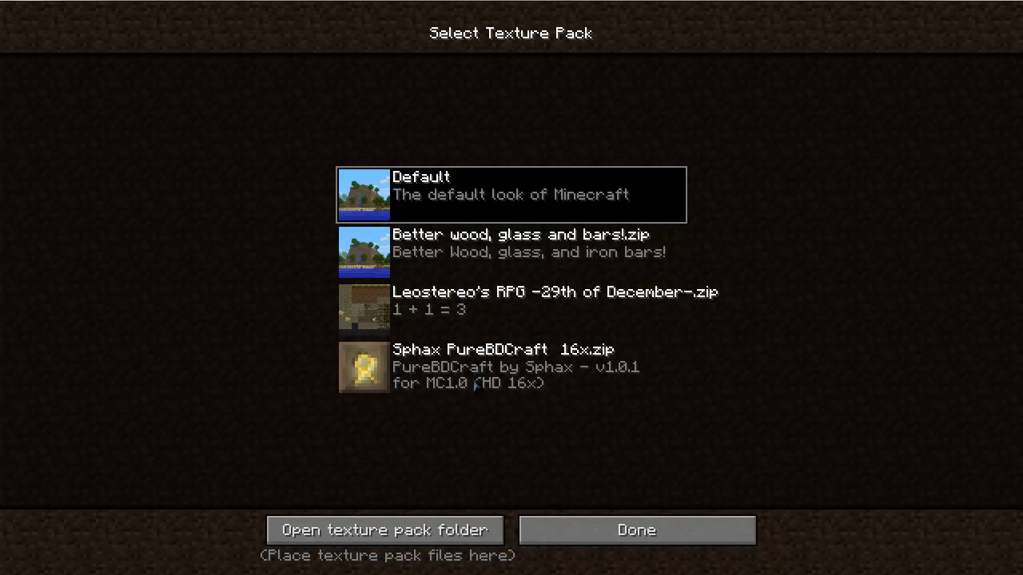
pyautogui.click(430, 270)
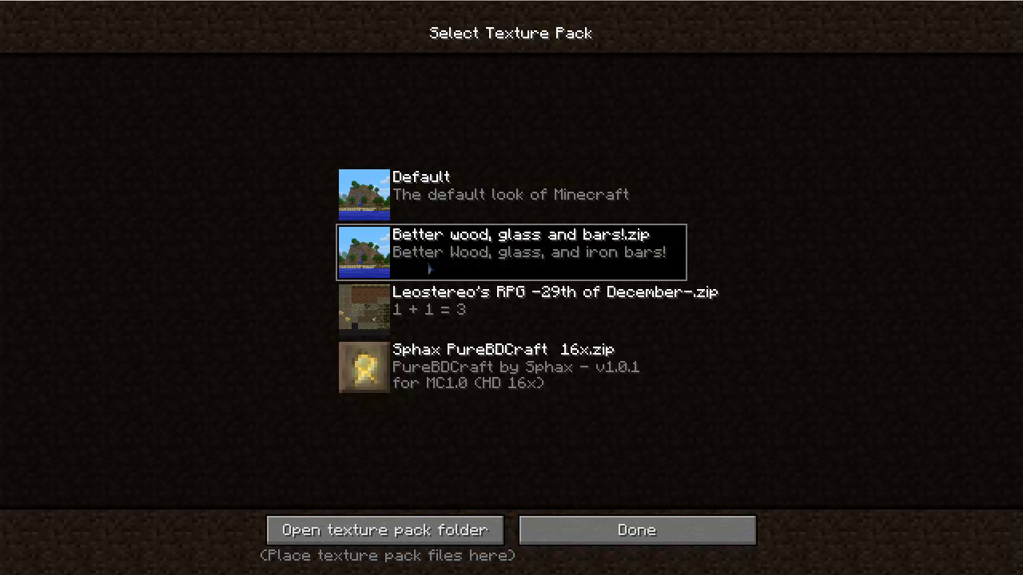
pyautogui.click(603, 533)
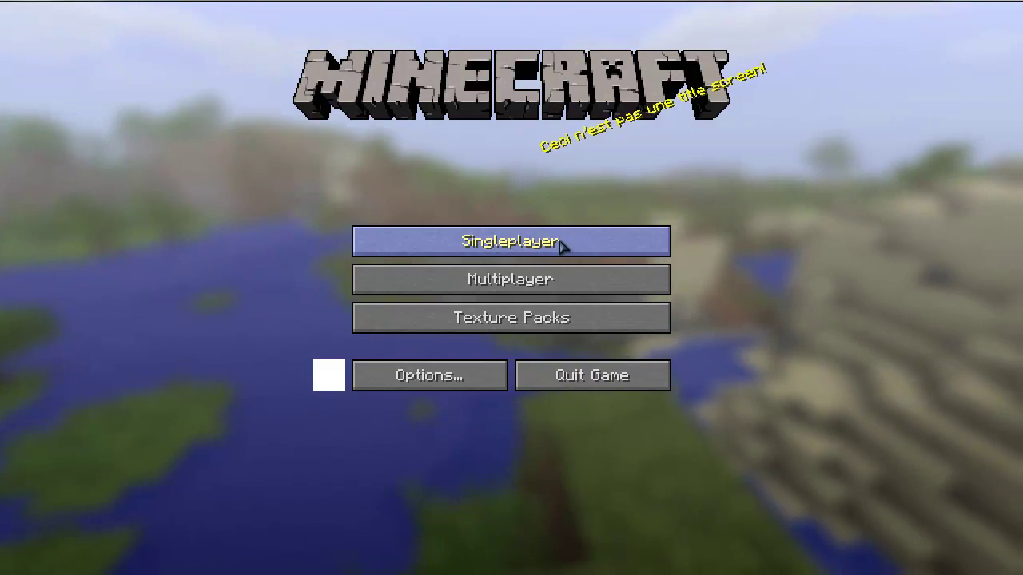
# Load a singleplayer world, switch the music off in the game options and resume playing
pyautogui.click(562, 247)
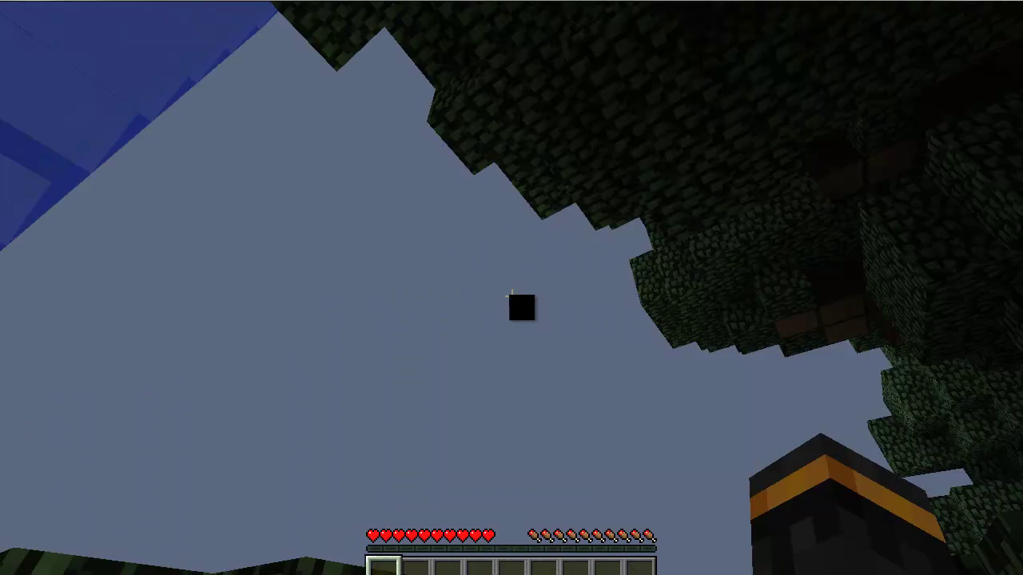
pyautogui.press('Escape')
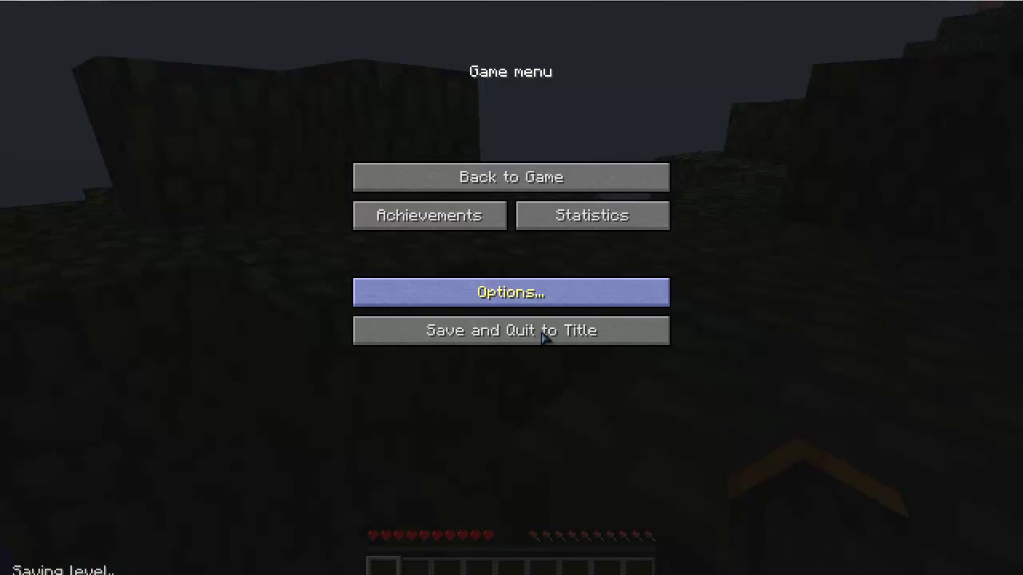
pyautogui.click(527, 294)
pyautogui.moveTo(404, 110); pyautogui.dragTo(130, 114)
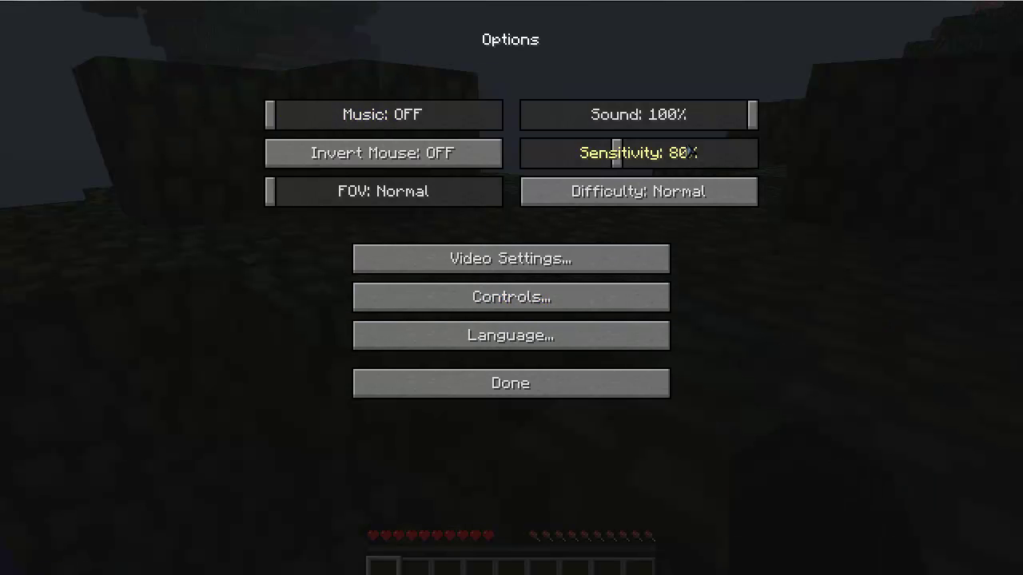
pyautogui.click(486, 392)
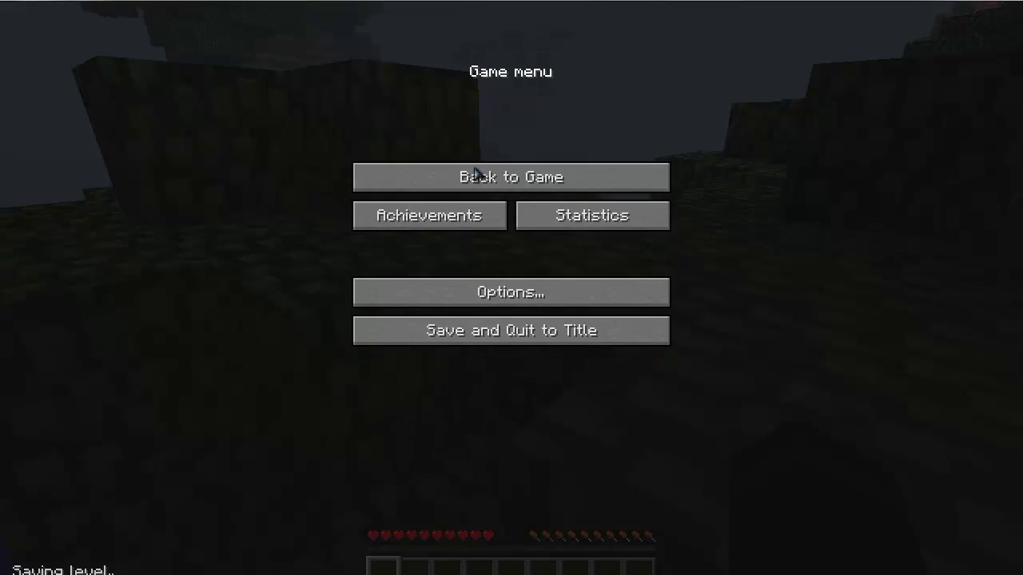
pyautogui.click(478, 172)
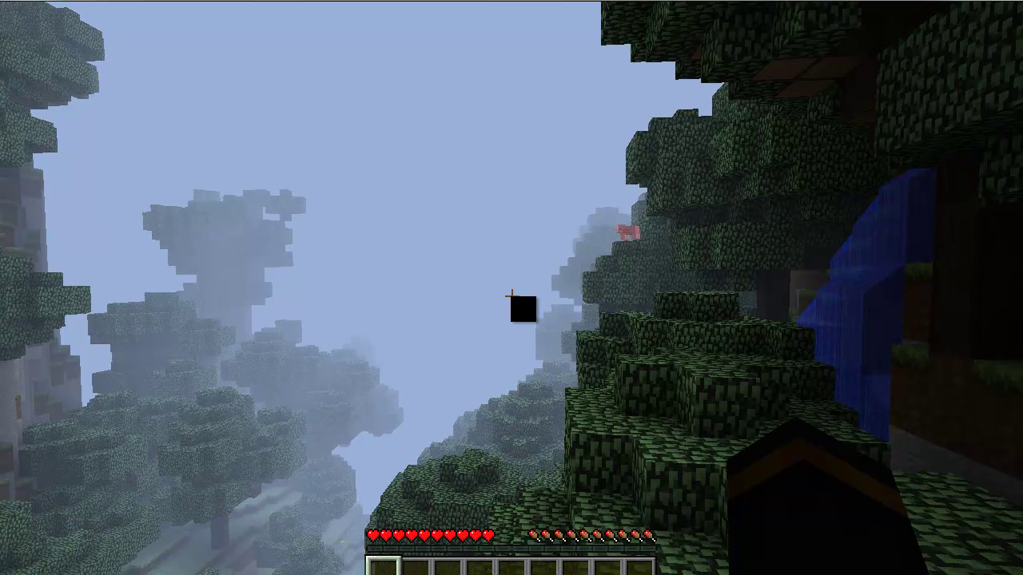
# Add various TooManyItems items to the inventory, including gold ingots, red and green wool and a diamond axe, and return to the game
pyautogui.press('e')
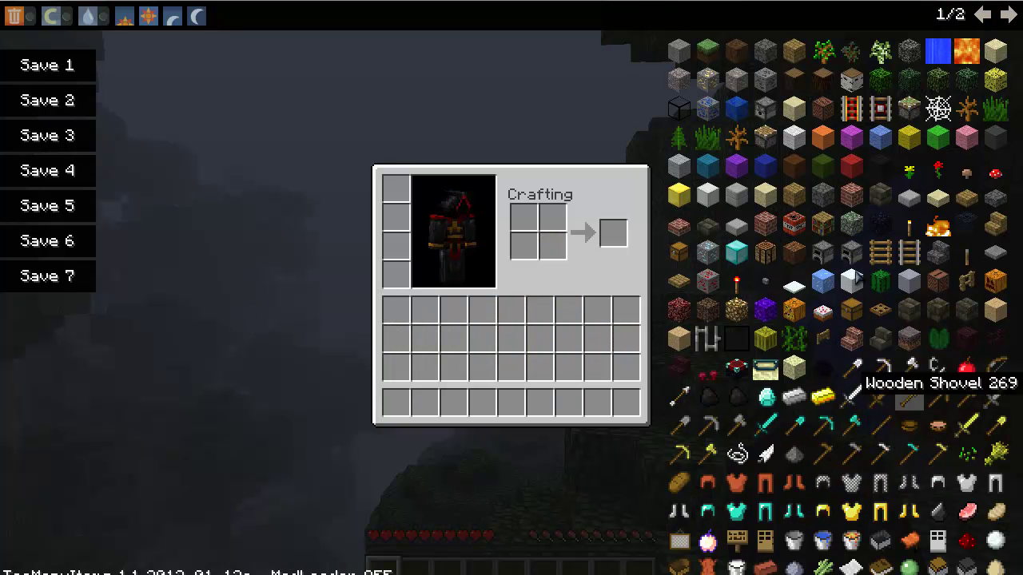
pyautogui.click(793, 568)
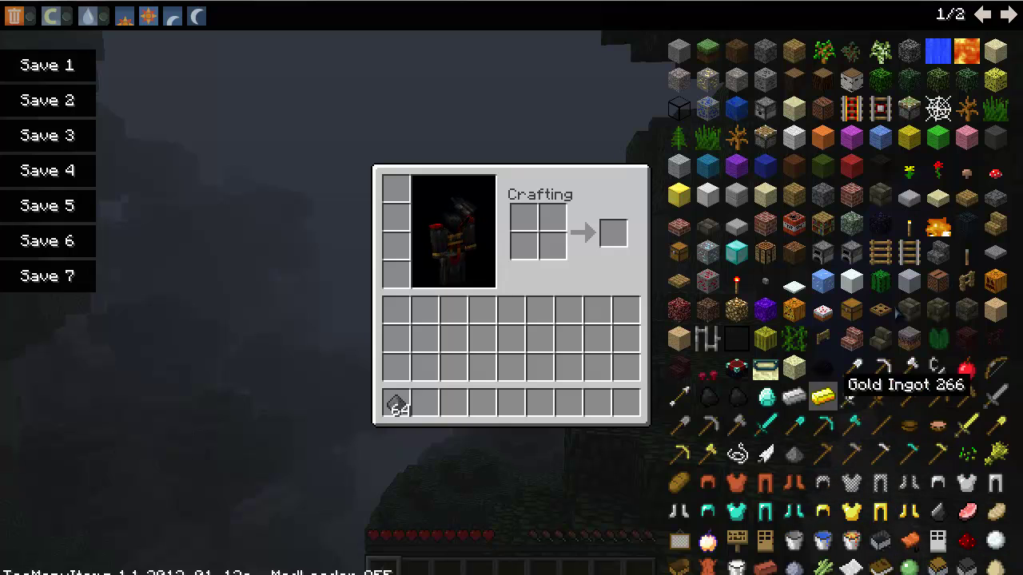
pyautogui.click(822, 396)
pyautogui.click(794, 195)
pyautogui.click(851, 166)
pyautogui.click(823, 165)
pyautogui.click(823, 312)
pyautogui.click(910, 454)
pyautogui.click(852, 432)
pyautogui.click(910, 426)
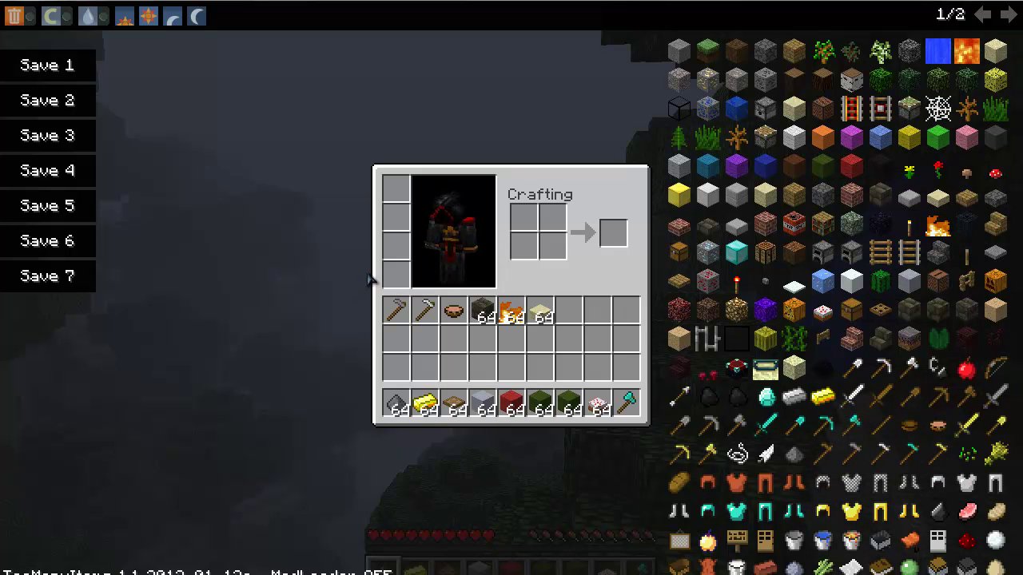
pyautogui.press('e')
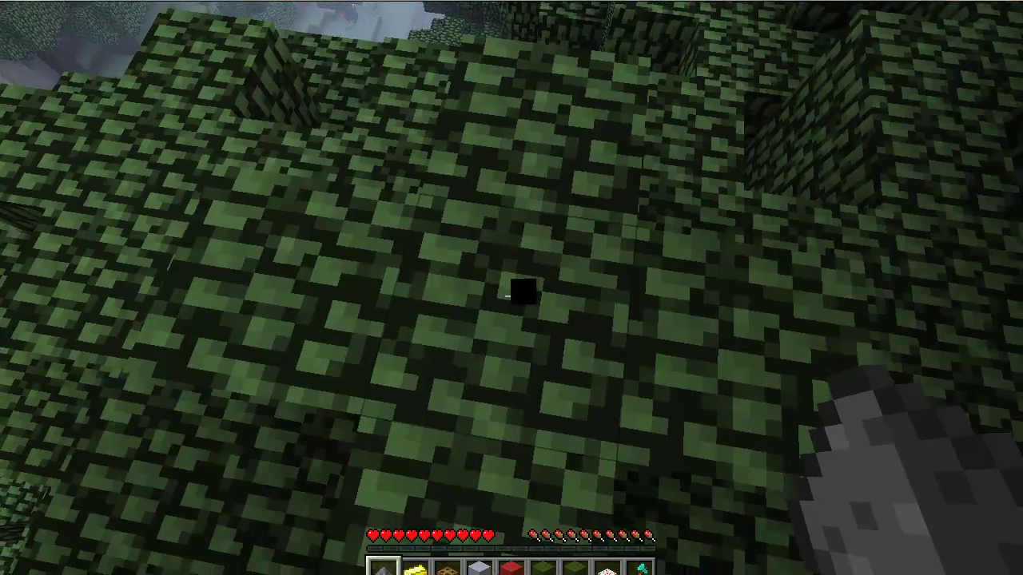